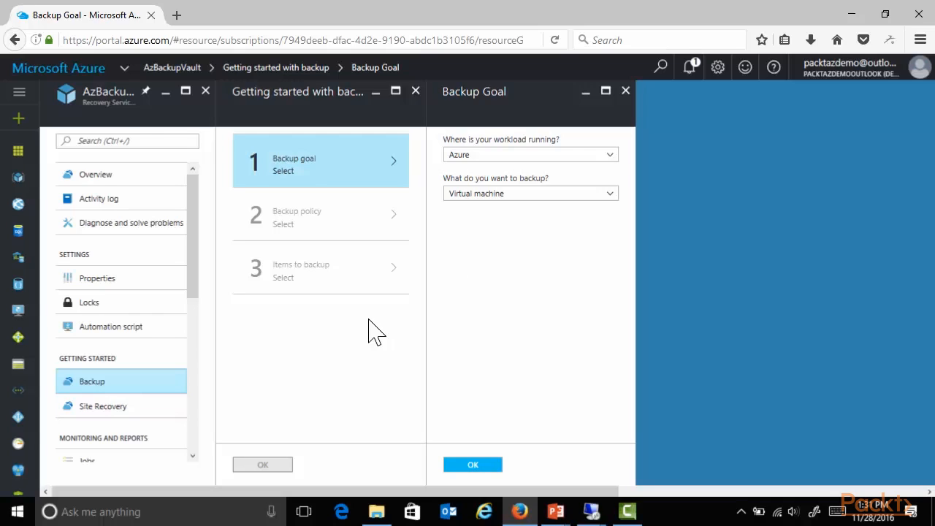
- Set the backup goal to an on-premises workload with files and folders, and confirm it
click(574, 154)
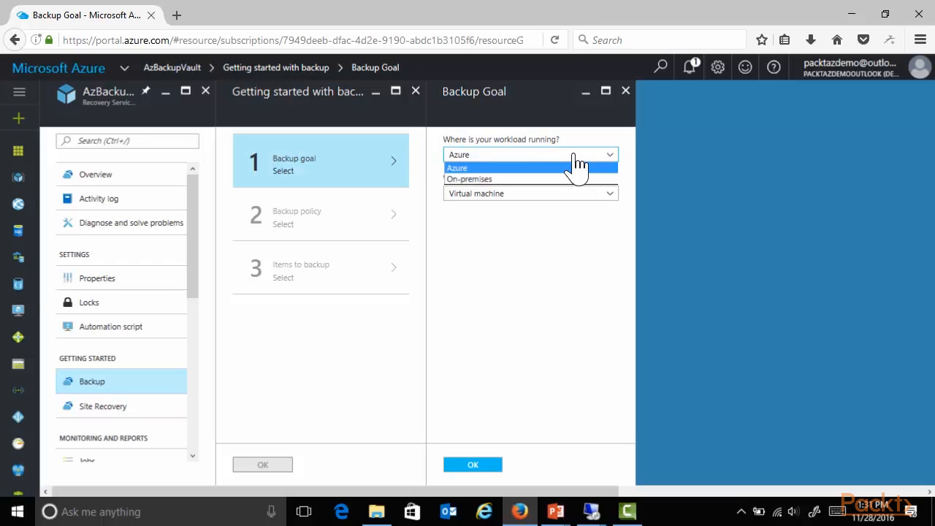
click(534, 180)
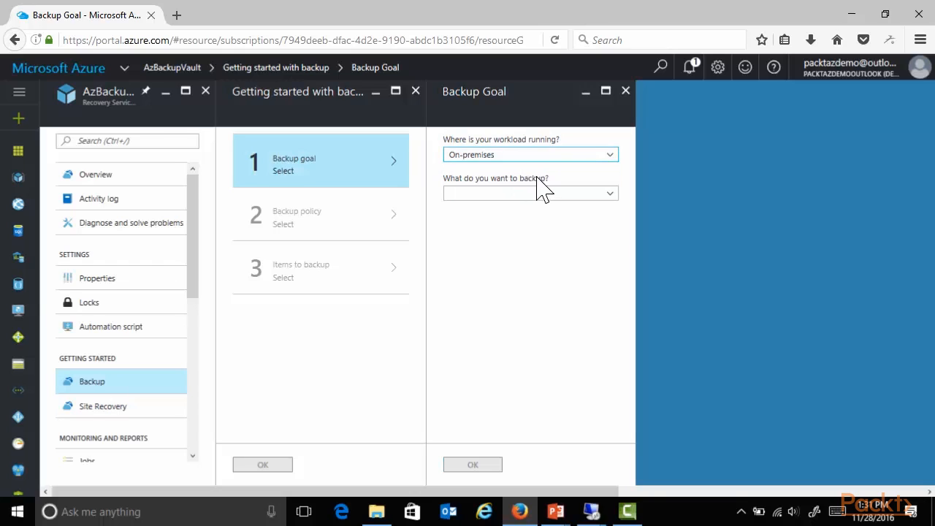
click(608, 194)
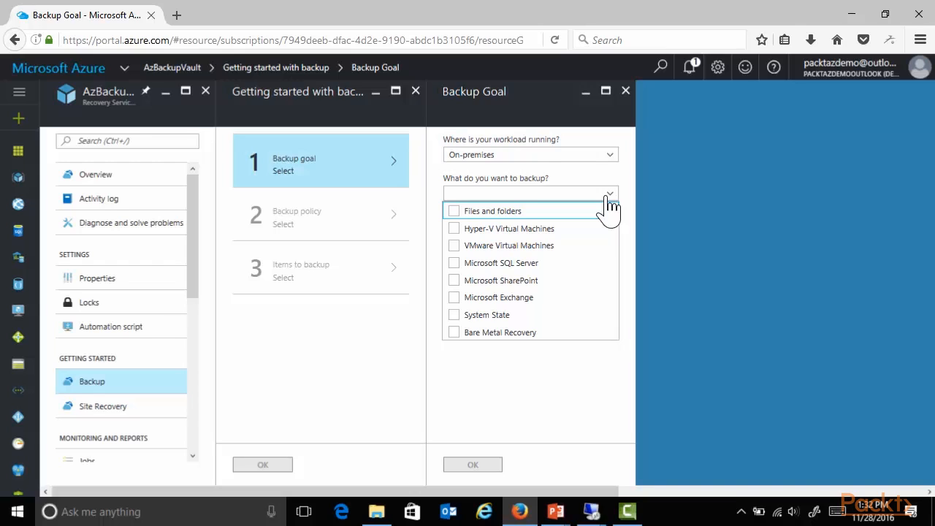
click(454, 212)
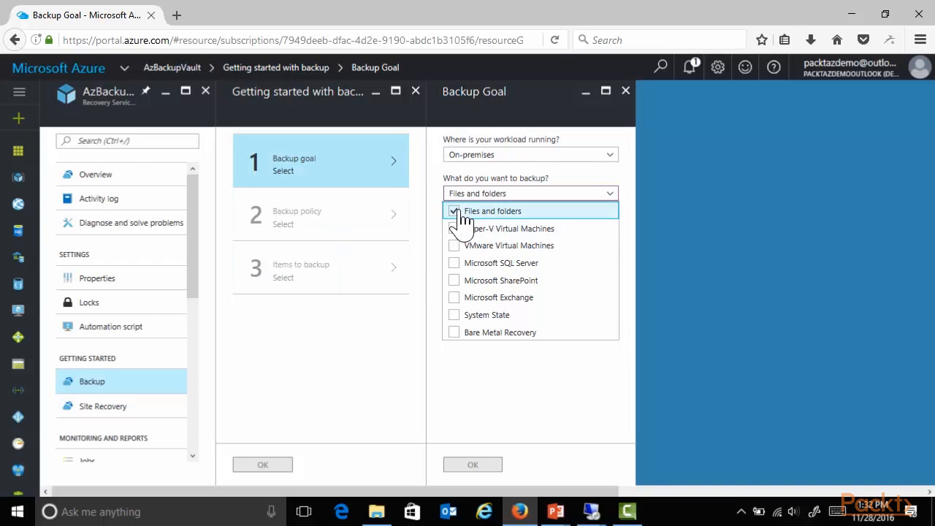
click(494, 469)
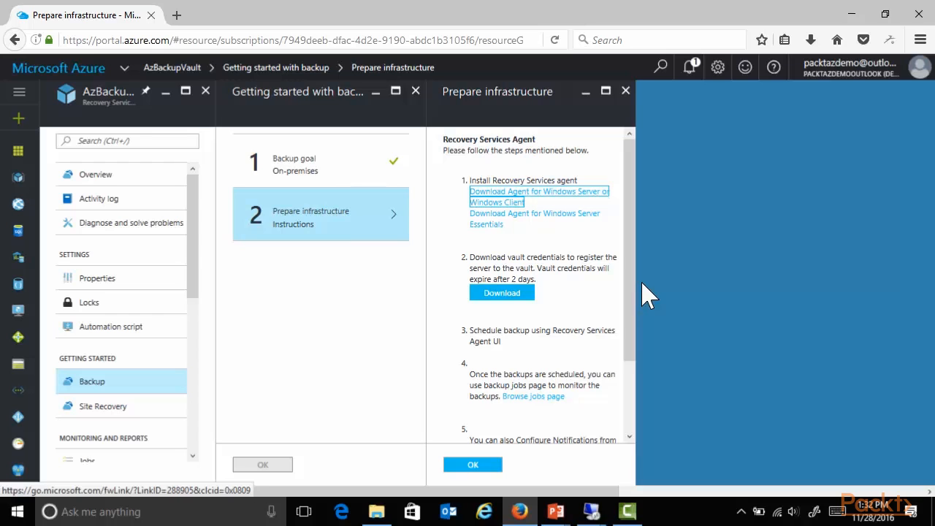
- Switch to the moclab1 remote desktop session and bring up the Microsoft Azure Backup console
key(alt+Tab)
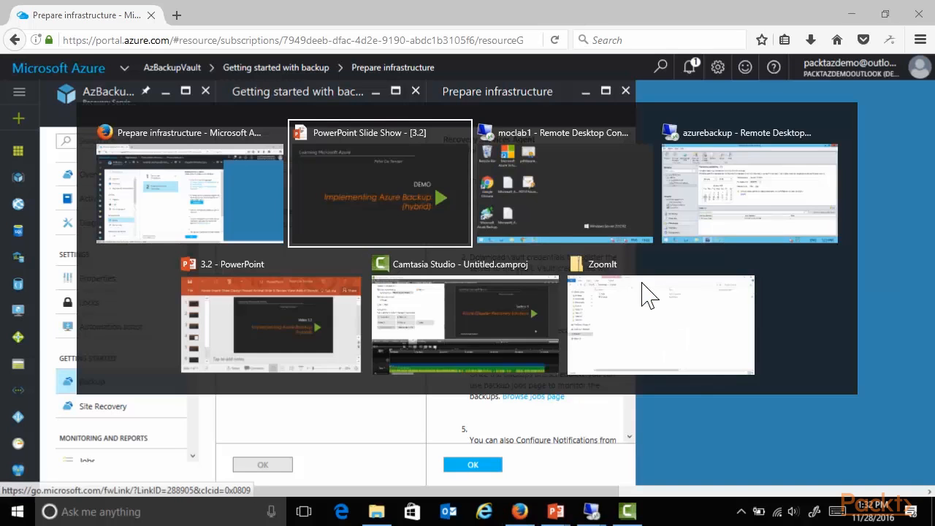
key(alt+Tab)
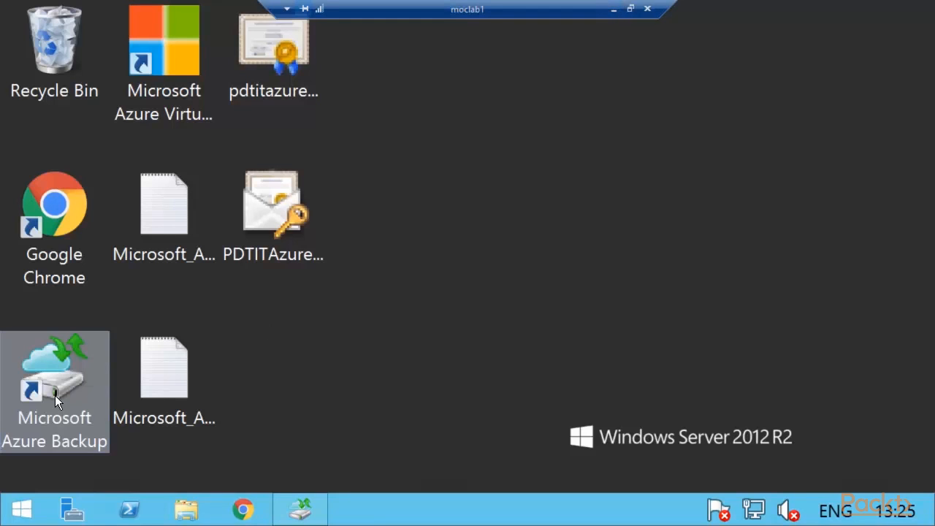
click(300, 510)
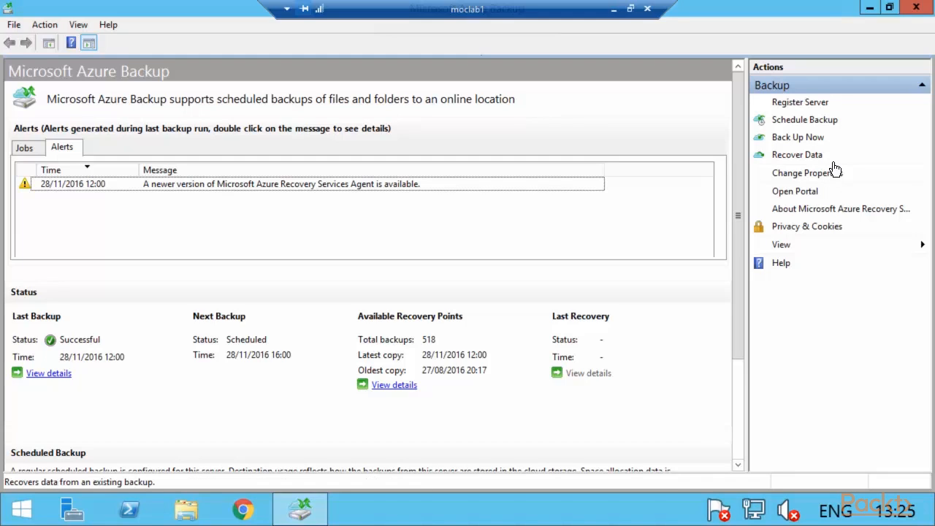
click(819, 123)
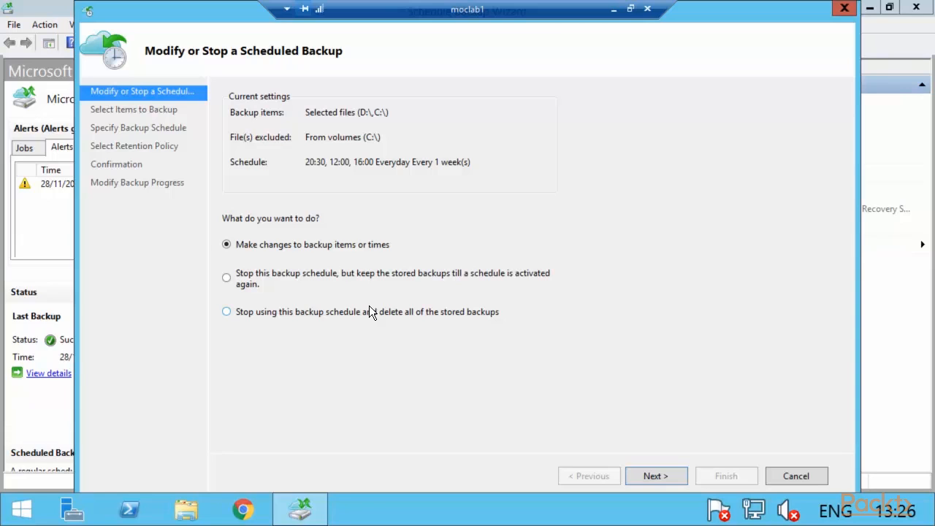
click(662, 476)
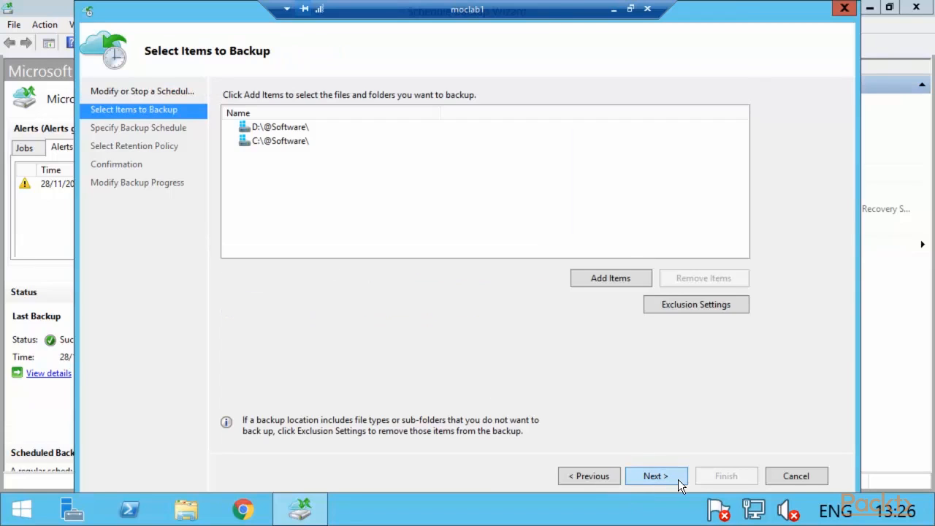
click(302, 131)
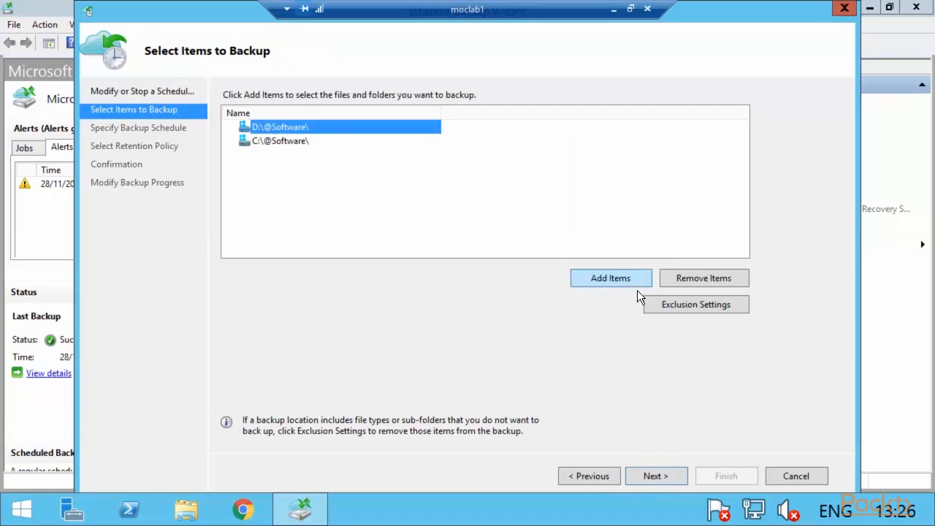
click(721, 278)
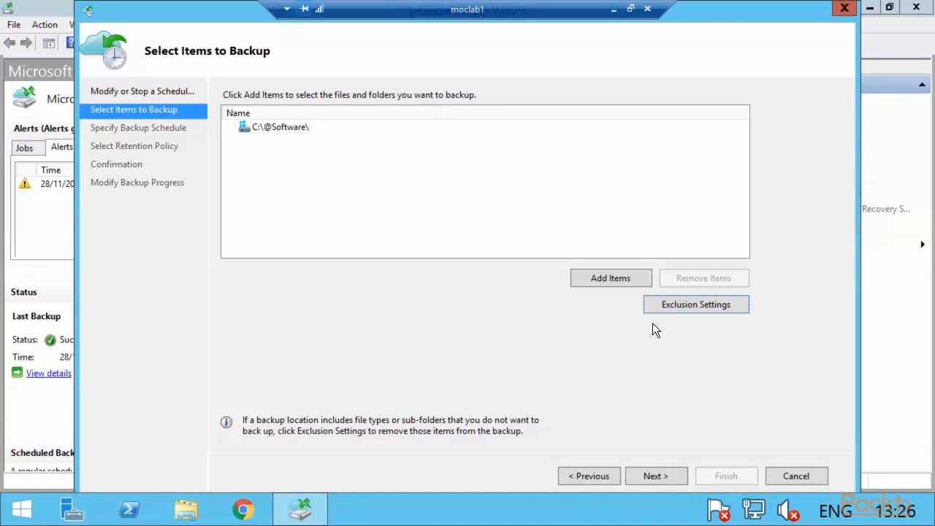
- Add the inetpub folder on C: to the items to back up
click(624, 279)
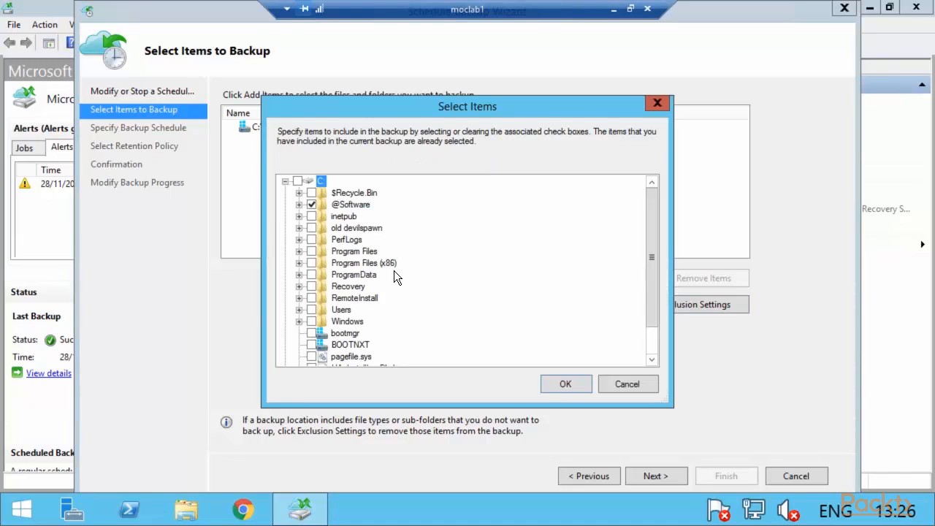
click(312, 217)
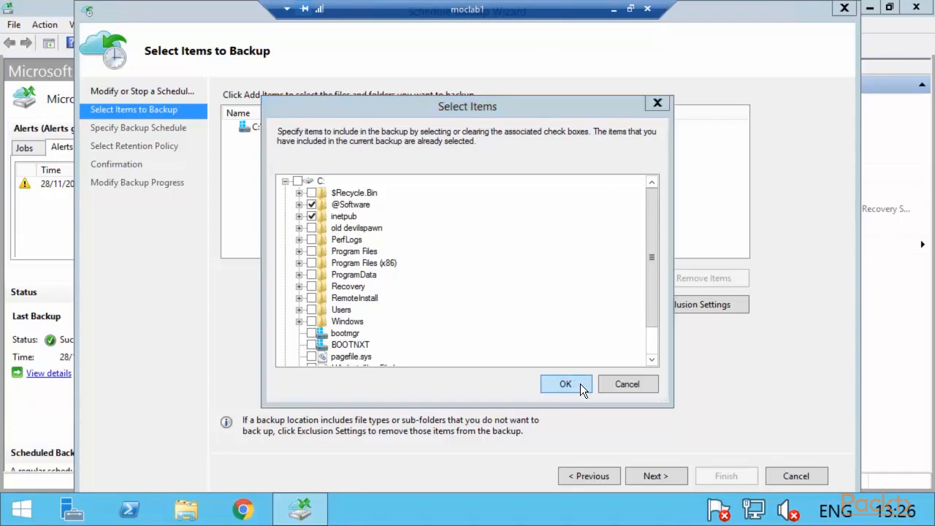
click(580, 383)
- Keep the existing backup times and retention policy, then apply the schedule modification and close the wizard
click(676, 481)
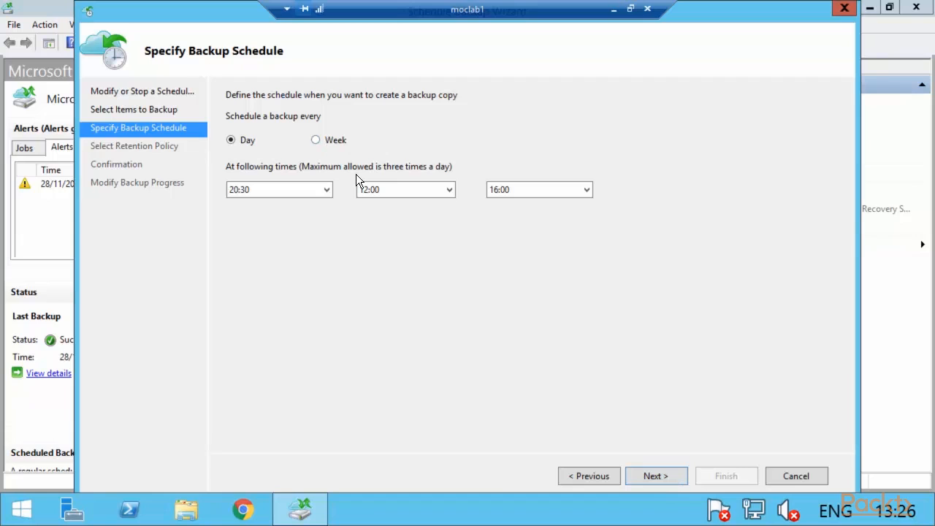
click(660, 477)
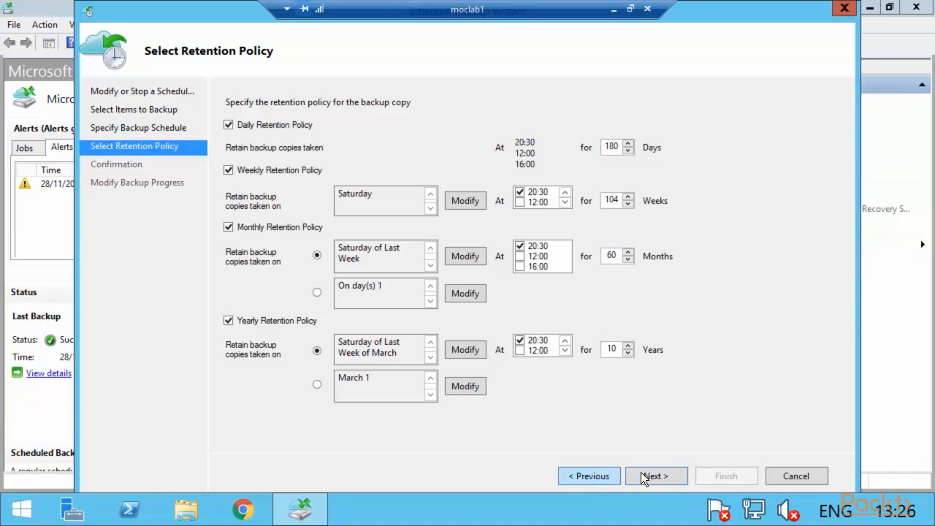
click(653, 478)
click(730, 479)
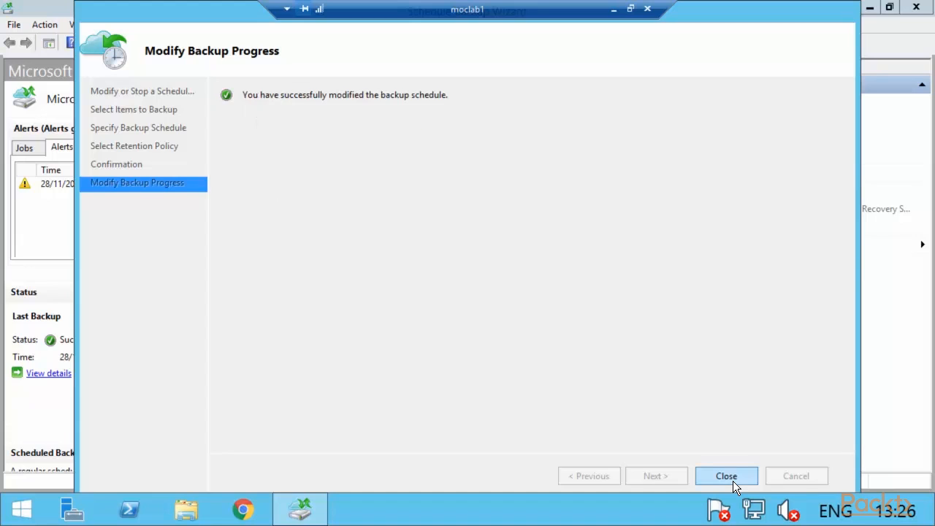
click(726, 476)
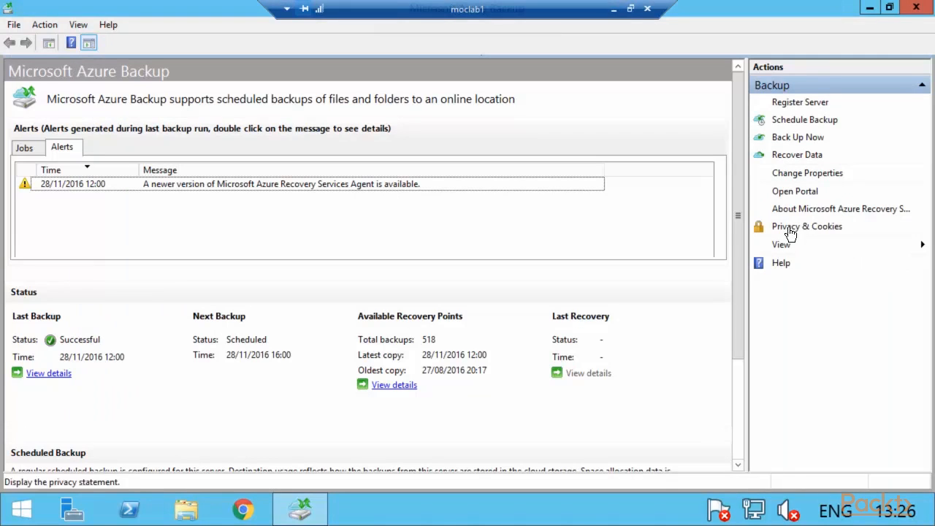
- Start a data recovery for this server in file browsing mode and select volume C:\
click(802, 156)
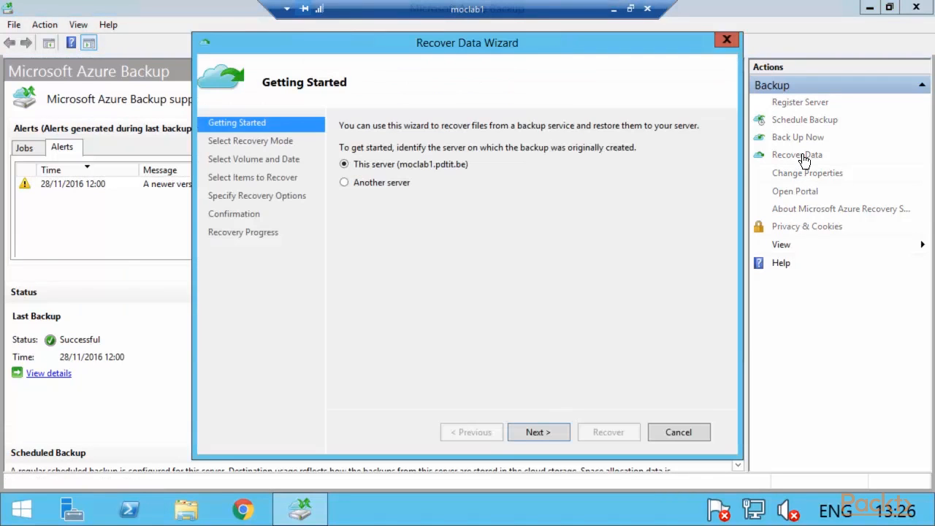
click(551, 432)
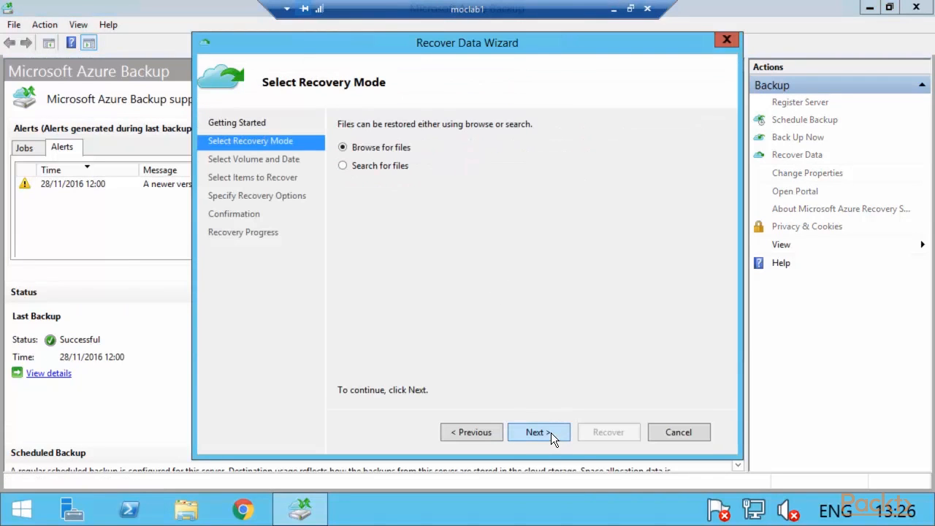
click(551, 432)
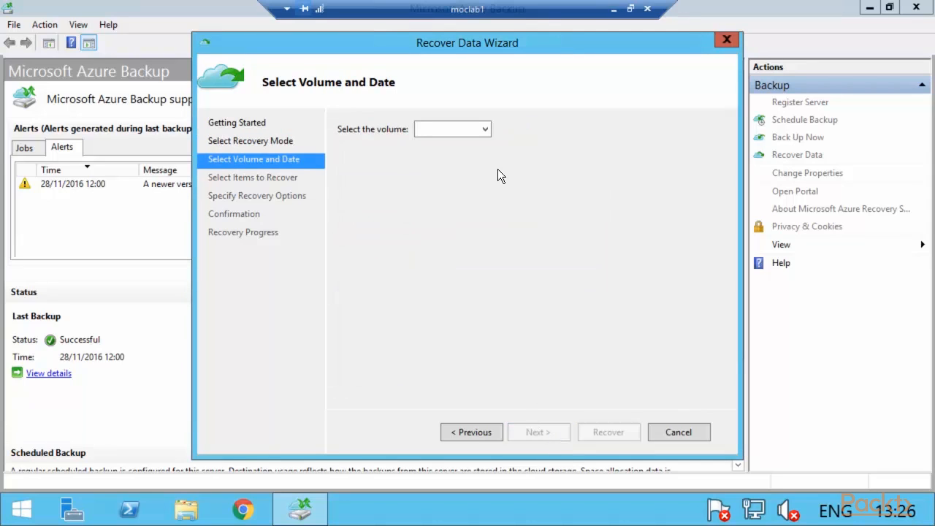
click(485, 128)
click(462, 153)
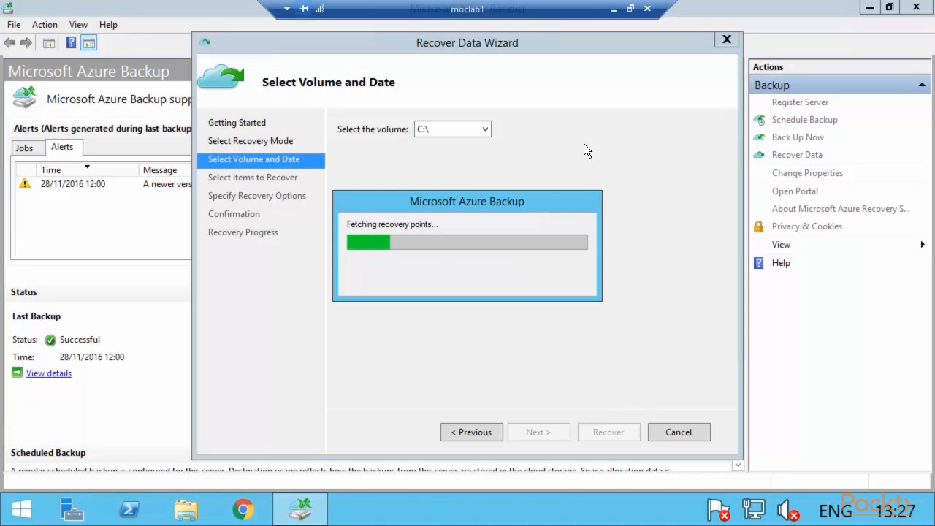
- Switch to the azurebackup remote desktop session and review its monitoring alerts and protection groups
click(614, 8)
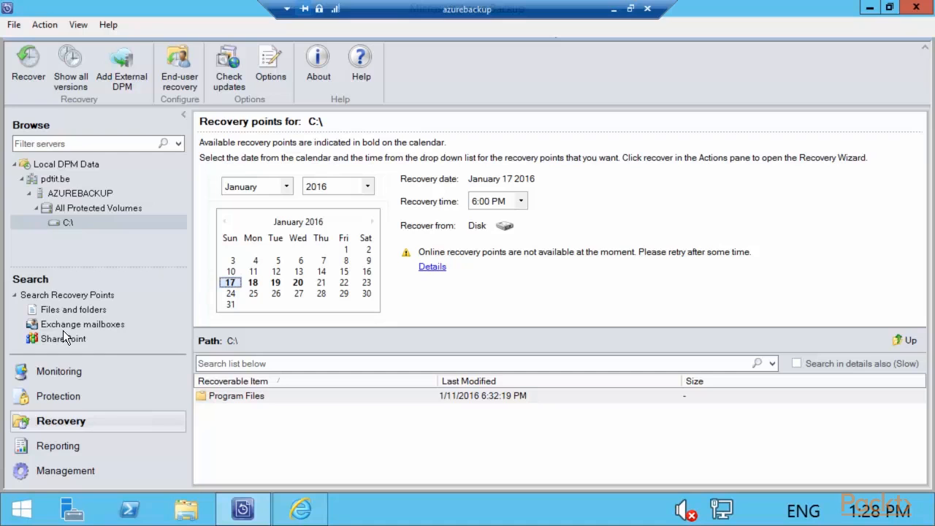
click(74, 379)
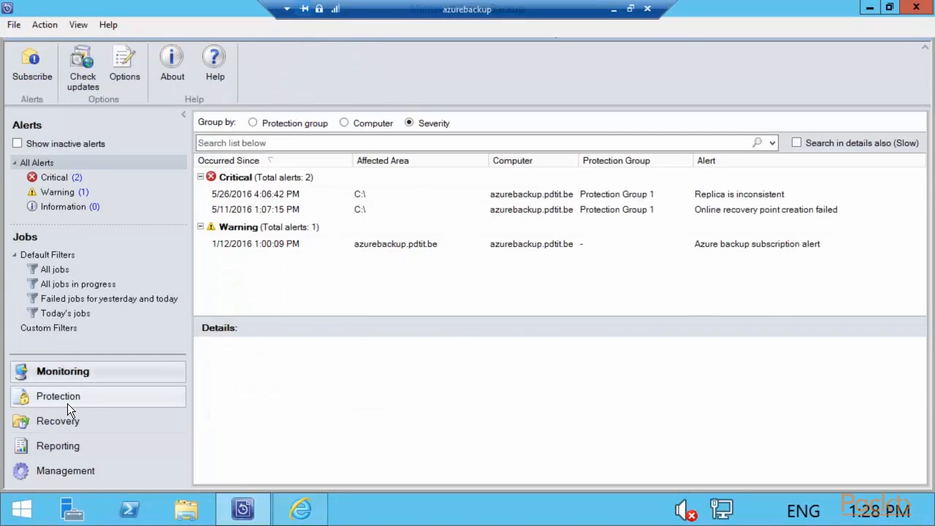
click(67, 402)
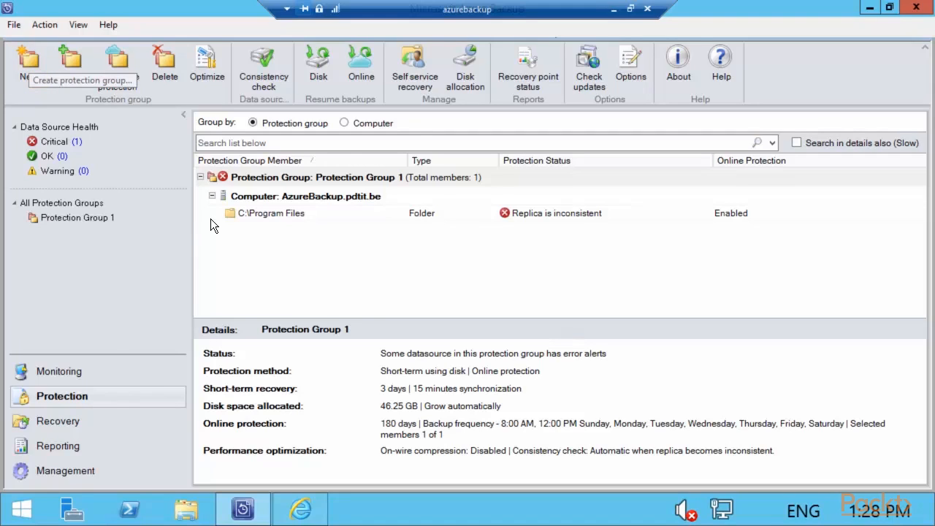
- Start a new protection group for servers and include the SQL Server instance on AZUREBACKUP as its member
click(29, 64)
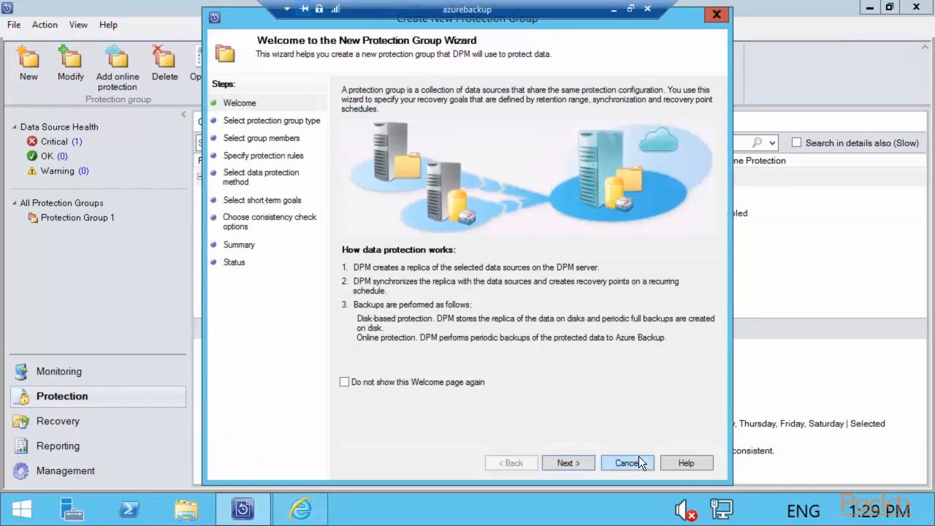
click(582, 461)
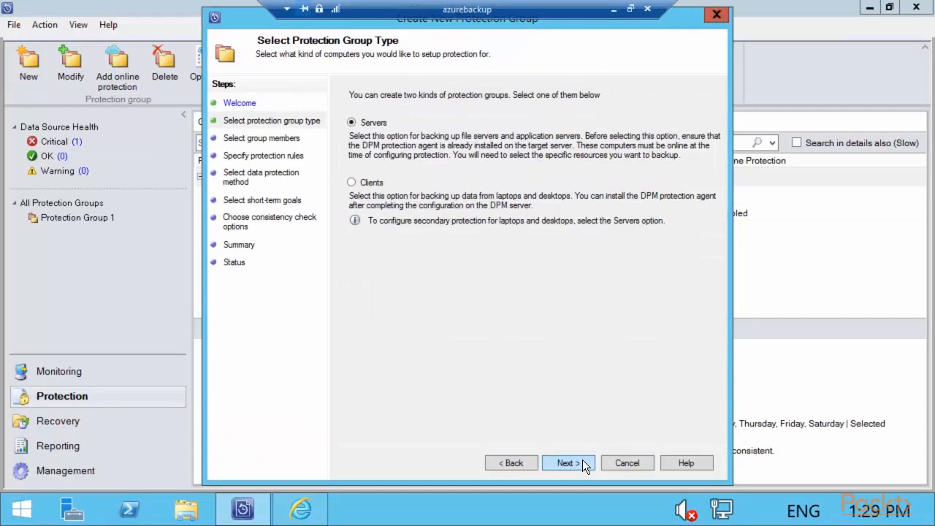
click(582, 463)
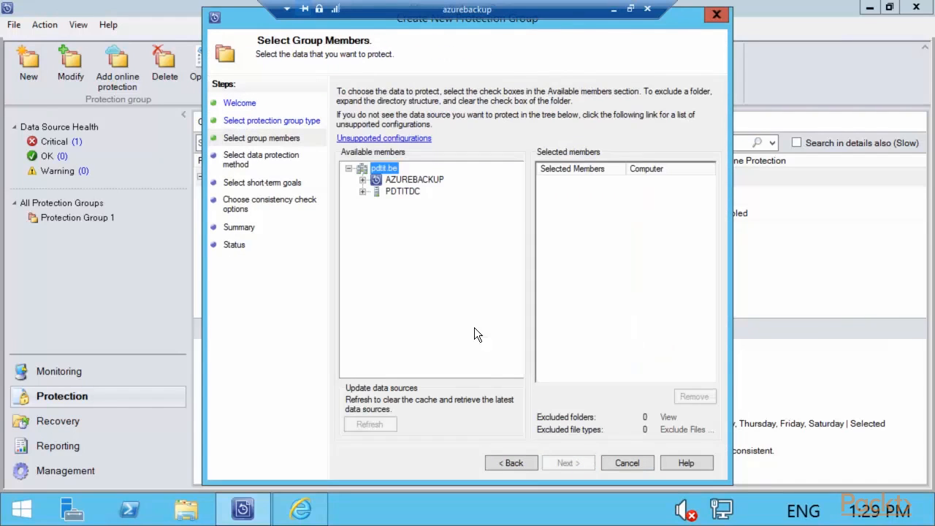
click(363, 180)
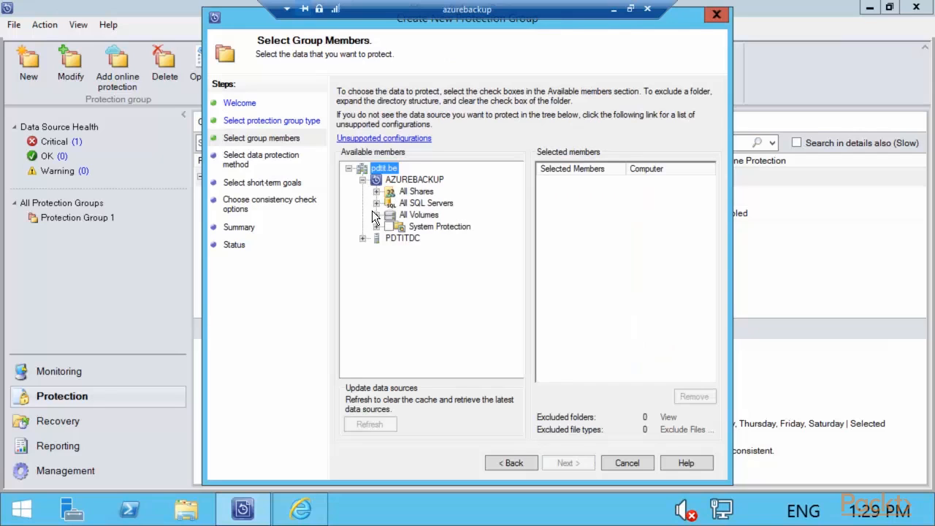
click(376, 204)
click(402, 215)
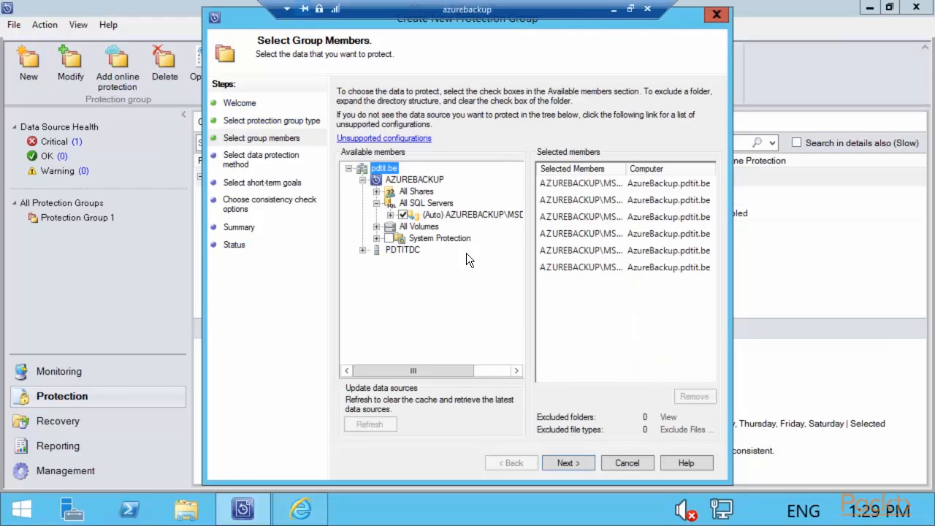
- Go through the new group's default protection method, short-term goals, disk allocation, replica and consistency check options, then cancel the wizard
click(568, 464)
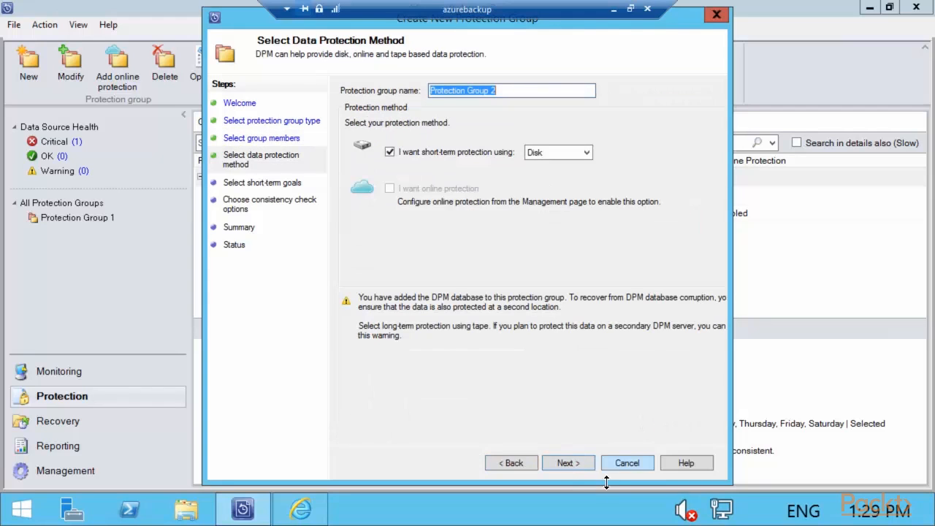
click(568, 463)
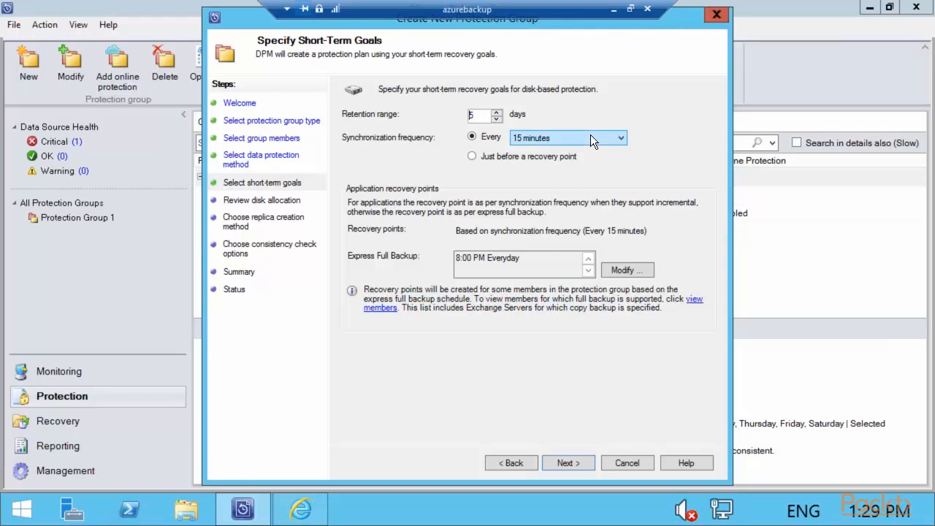
click(563, 460)
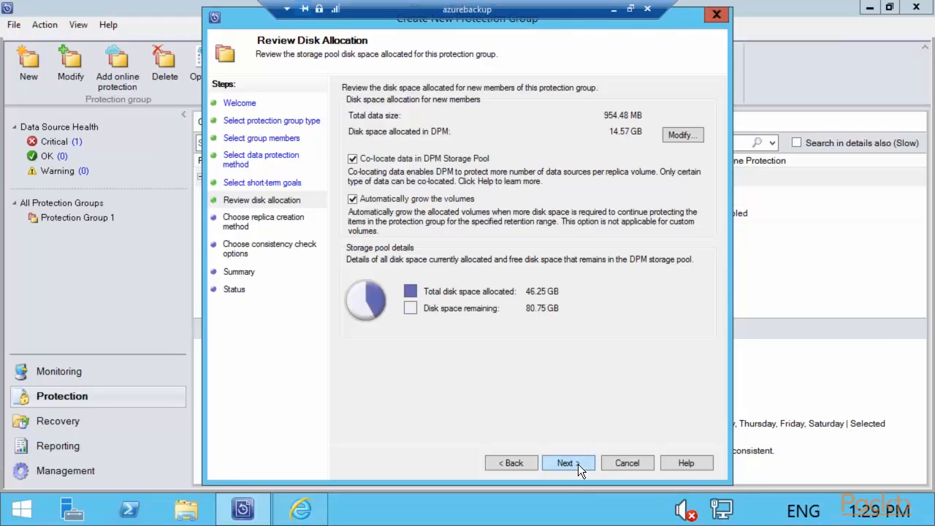
click(577, 463)
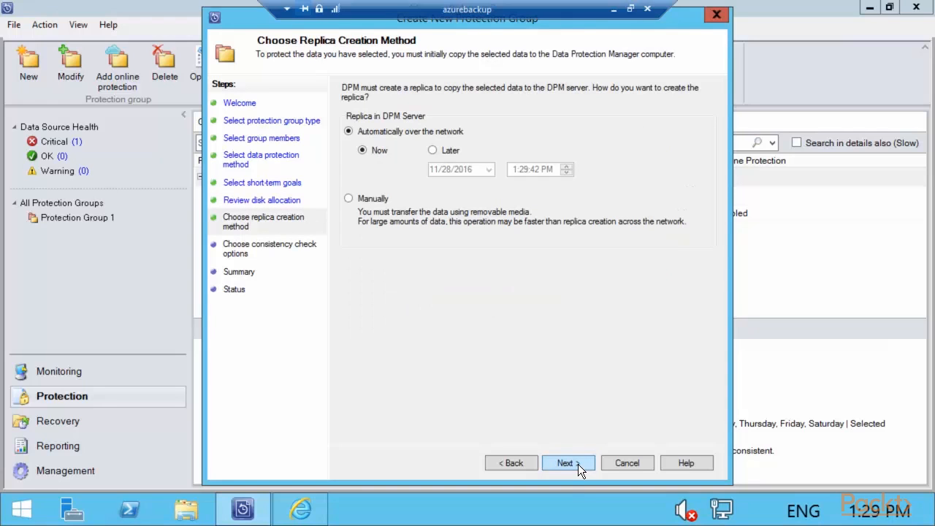
click(570, 462)
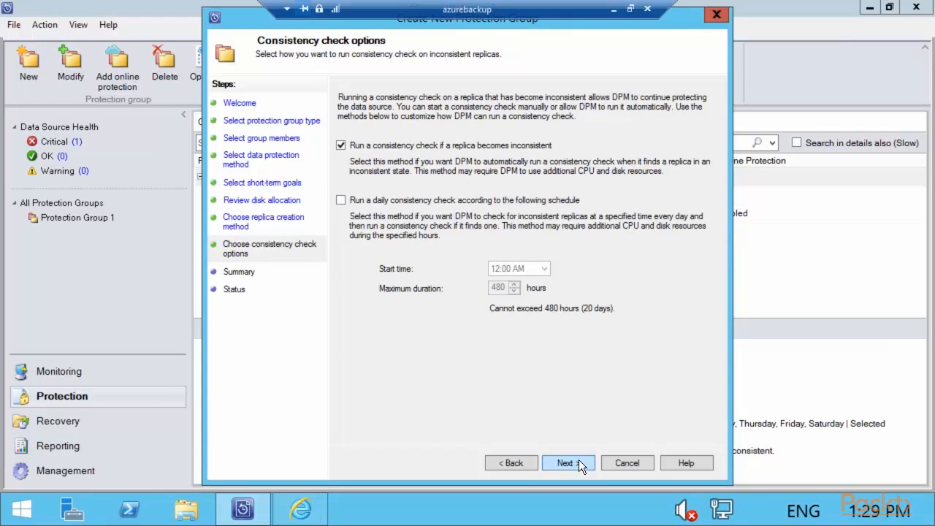
click(628, 462)
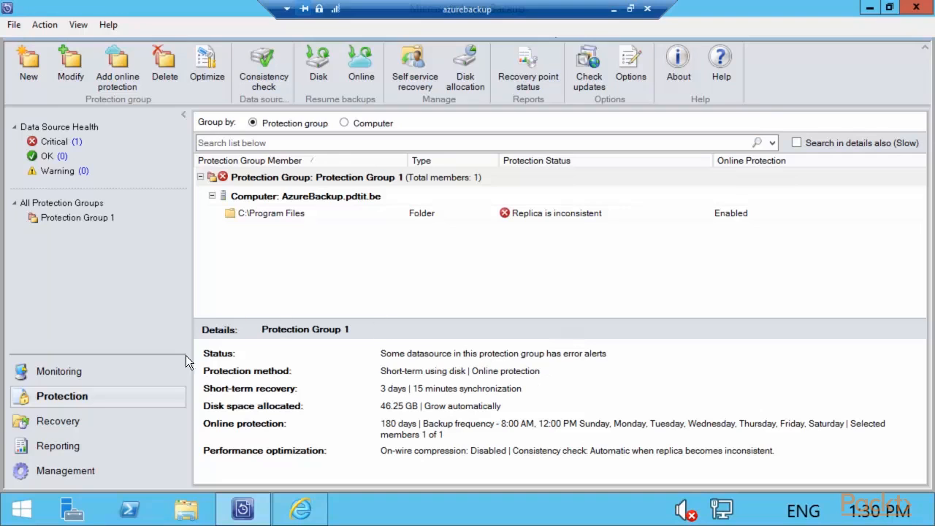
- Browse the January 19, 2016 recovery point of C:\ down to Program Files\Microsoft Analysis Services
click(38, 420)
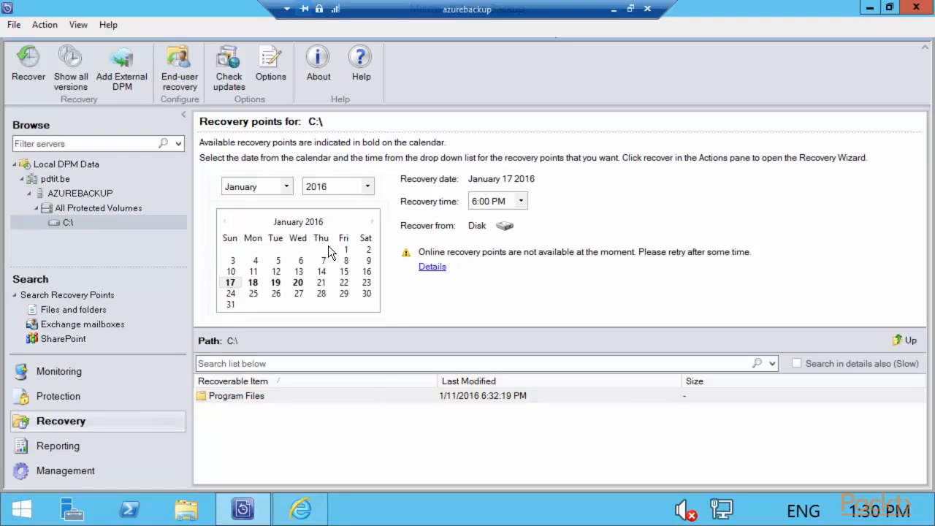
click(275, 284)
double_click(267, 395)
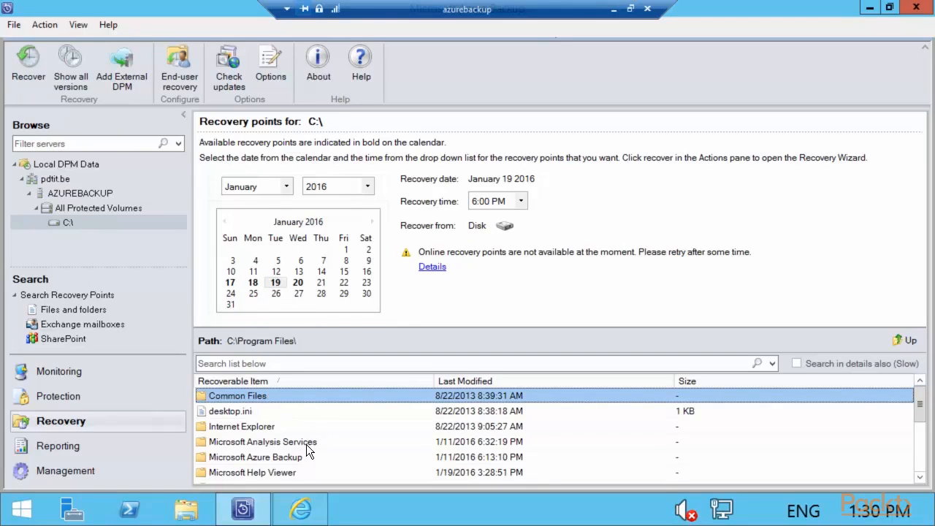
double_click(305, 443)
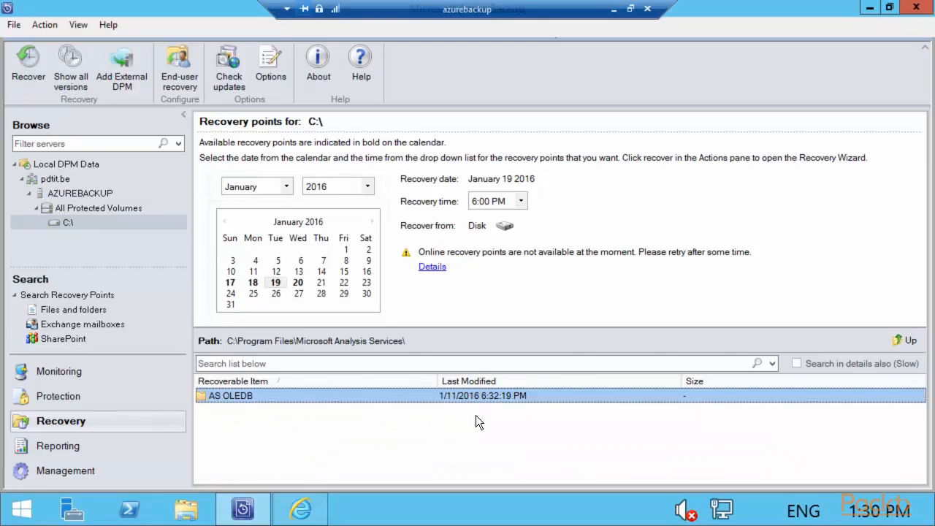